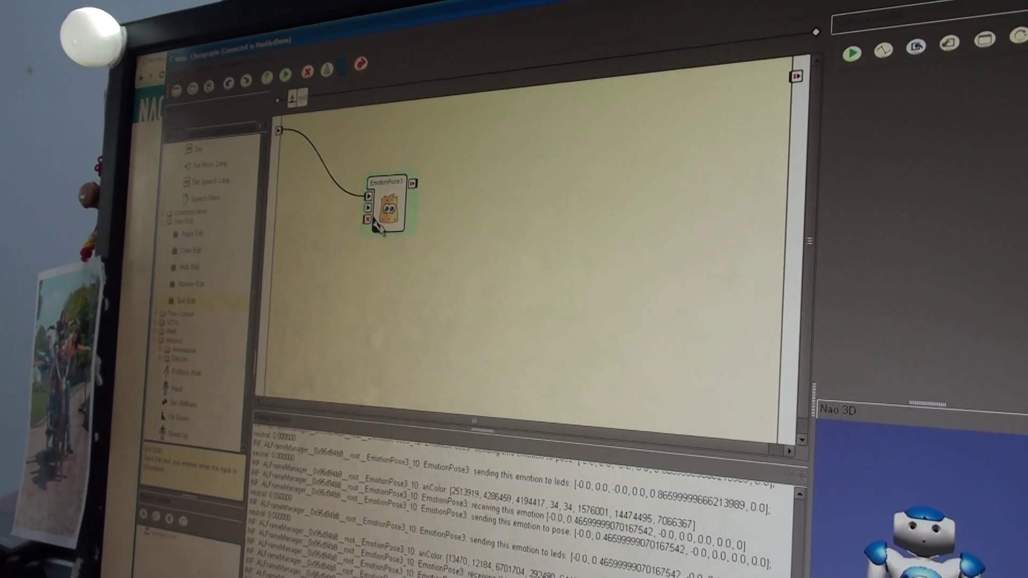
Open the EmotionPose3 box's parameters to show rSpeed, Happy - Sadness, Excitement - Anger and Proud - Fear.
click(376, 228)
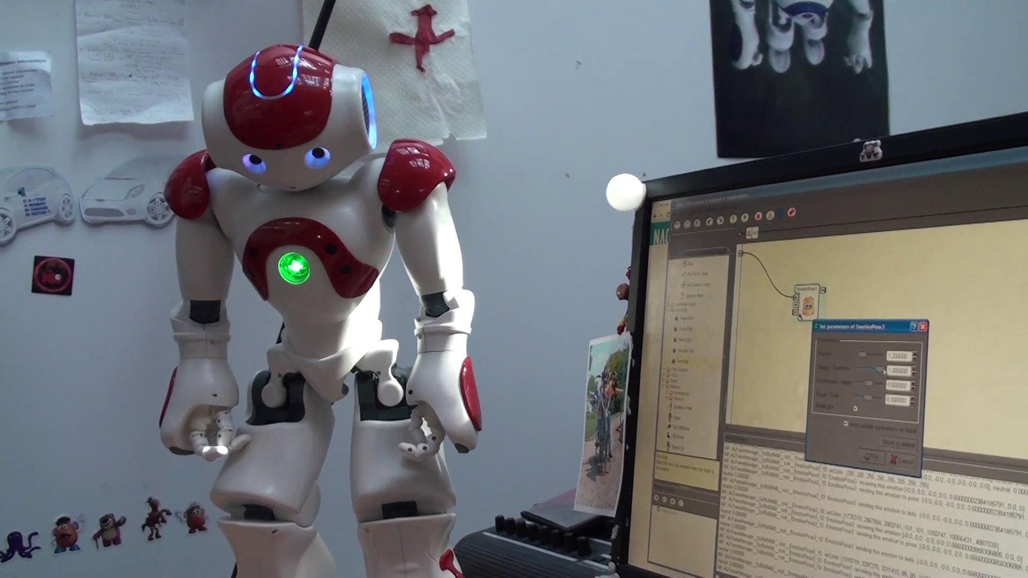
Lower the Happy - Sadness slider to about -0.034, moving NAO's arms outward.
drag(859, 364, 843, 368)
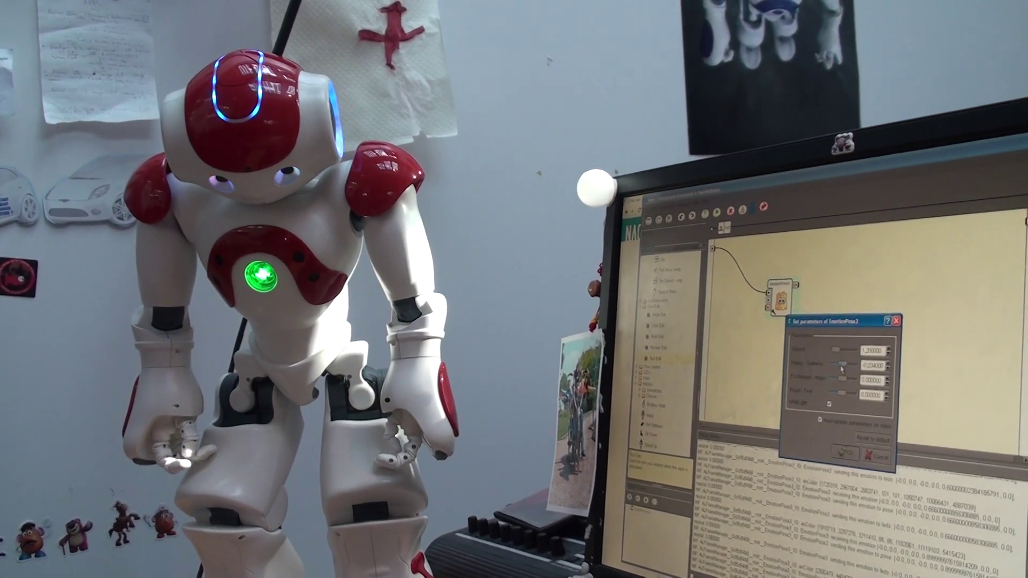